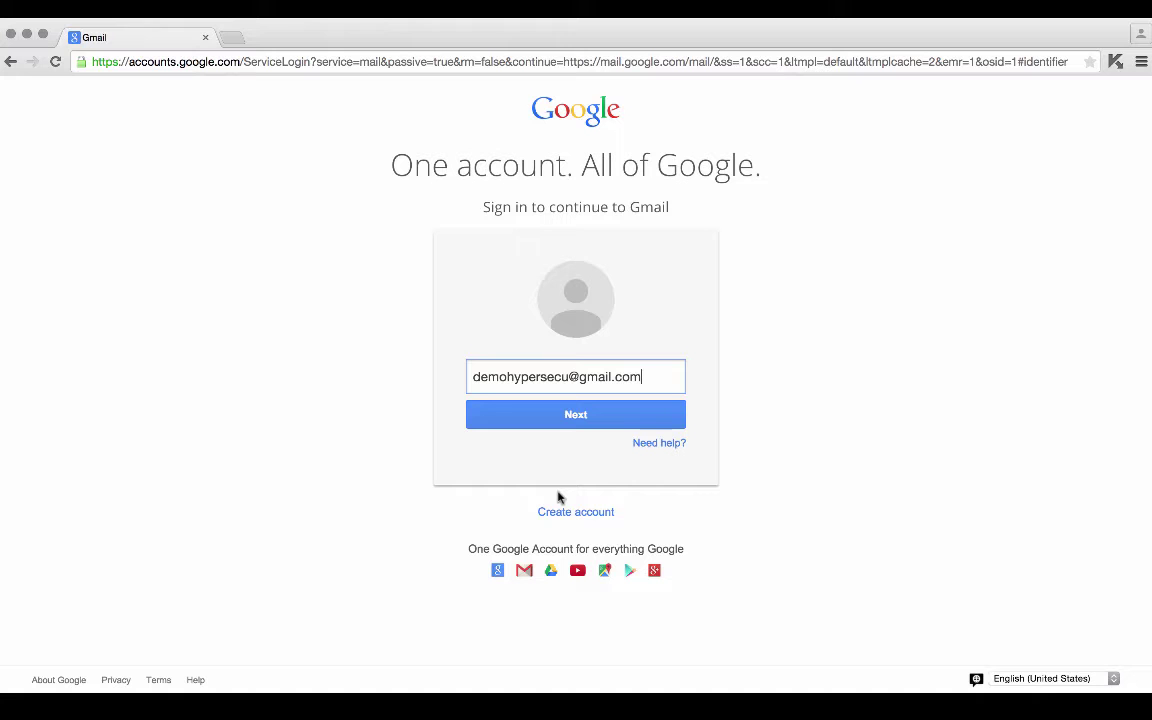
- Sign into Gmail with the password, leaving 'Stay signed in' unchecked
click(577, 425)
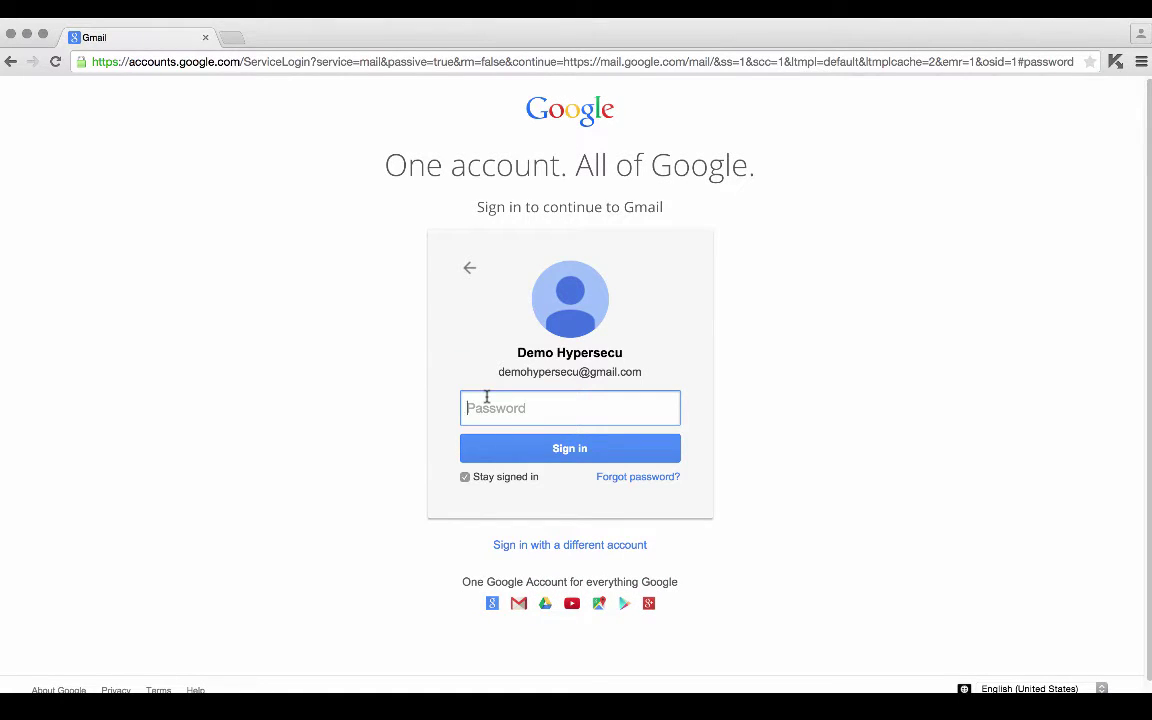
click(465, 477)
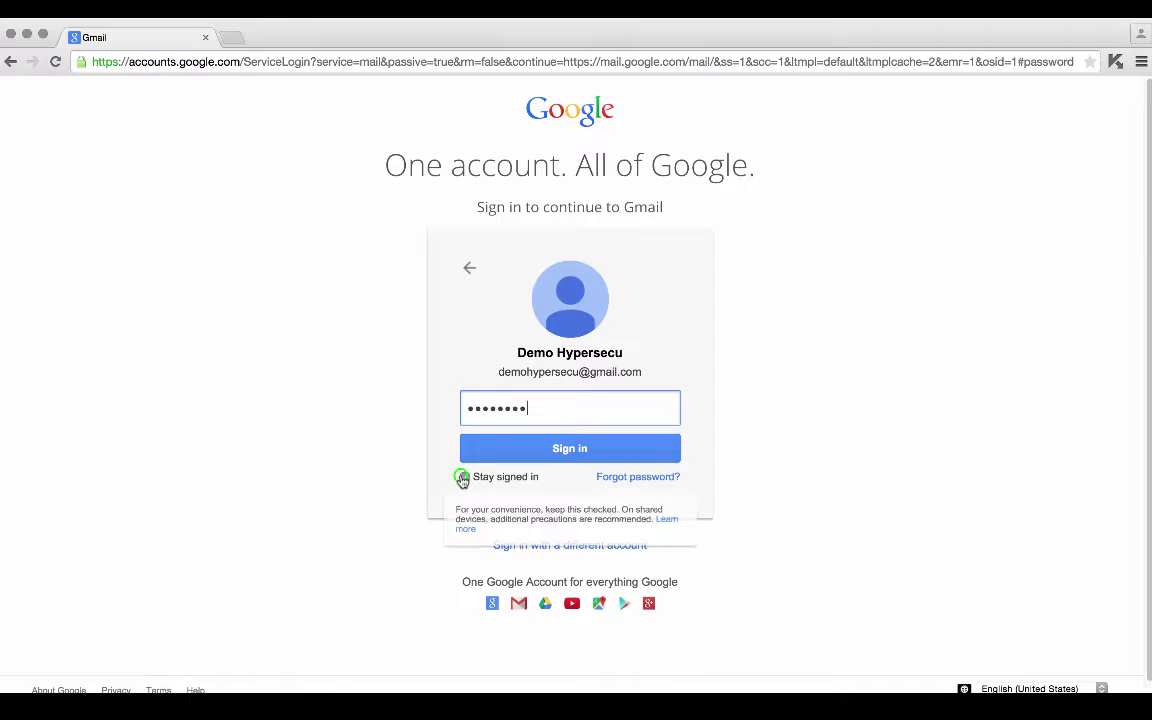
click(569, 451)
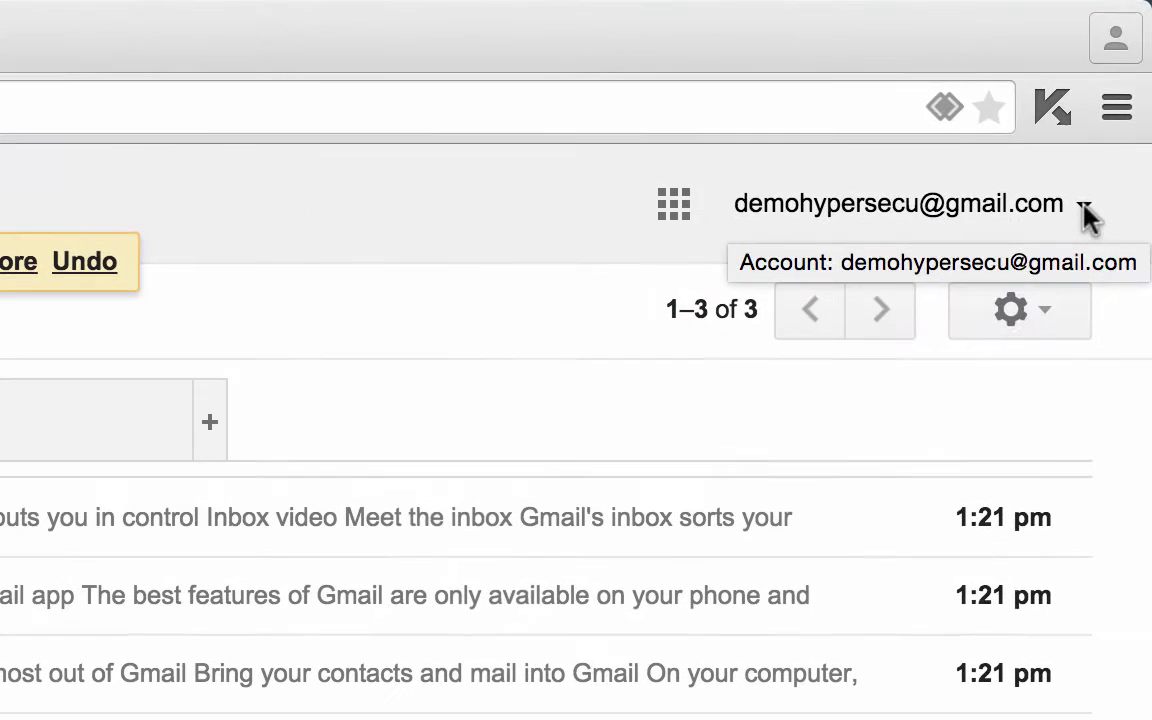
- From the account menu, open Account settings and go to 2-Step Verification under Signing in
click(1129, 105)
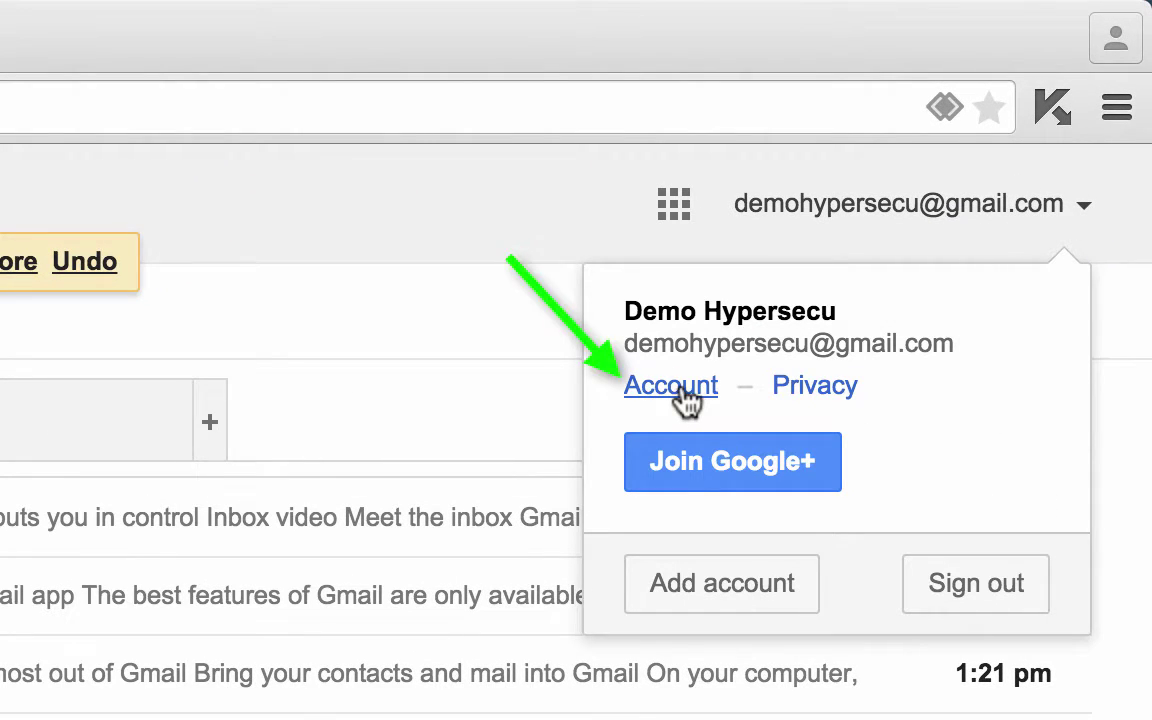
click(686, 390)
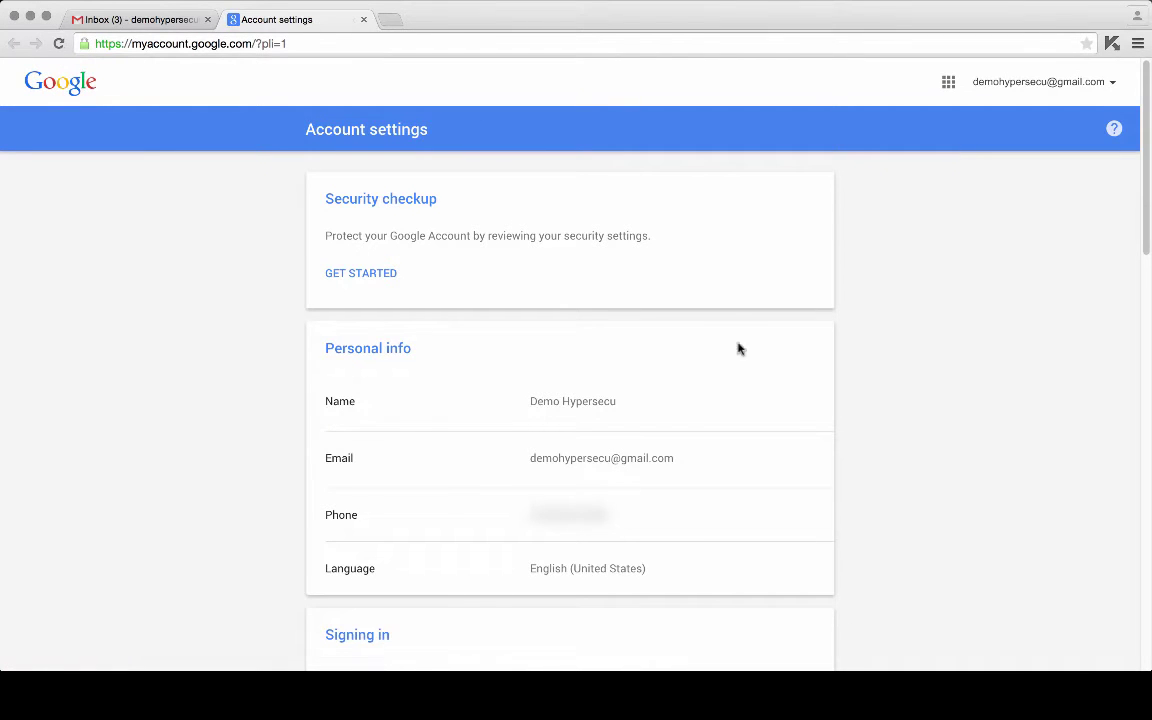
scroll(727, 376, down, 2)
scroll(729, 377, down, 2)
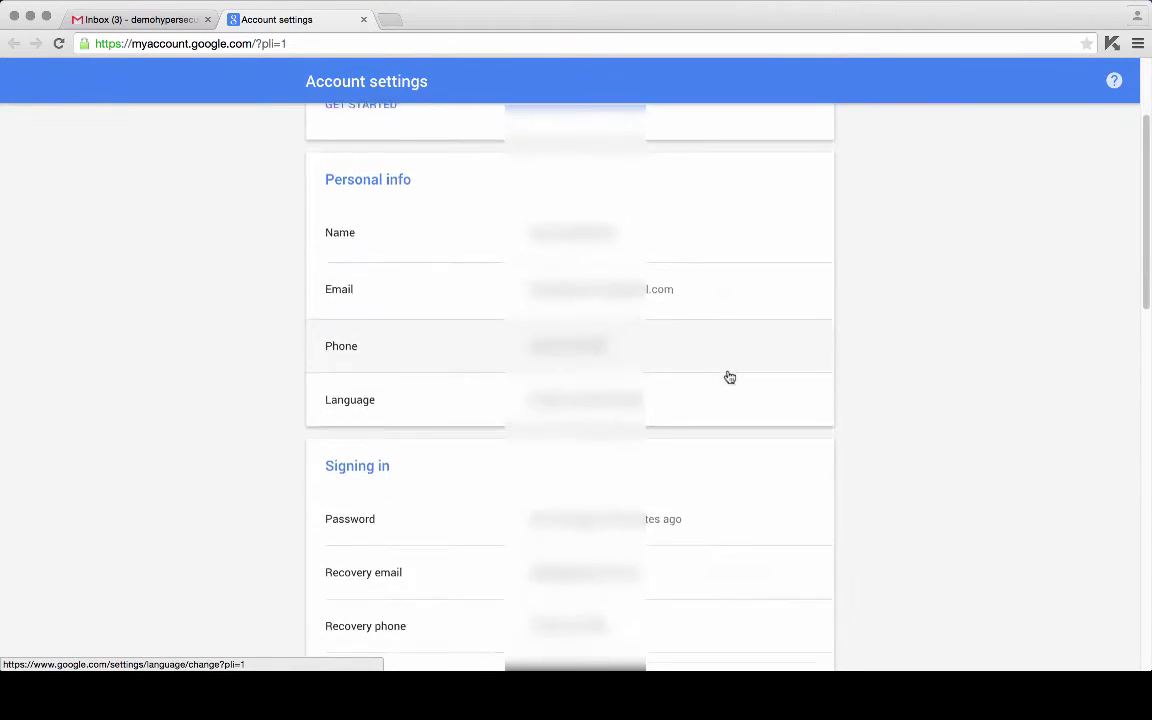
scroll(729, 377, down, 2)
scroll(729, 377, down, 1)
scroll(729, 377, down, 1)
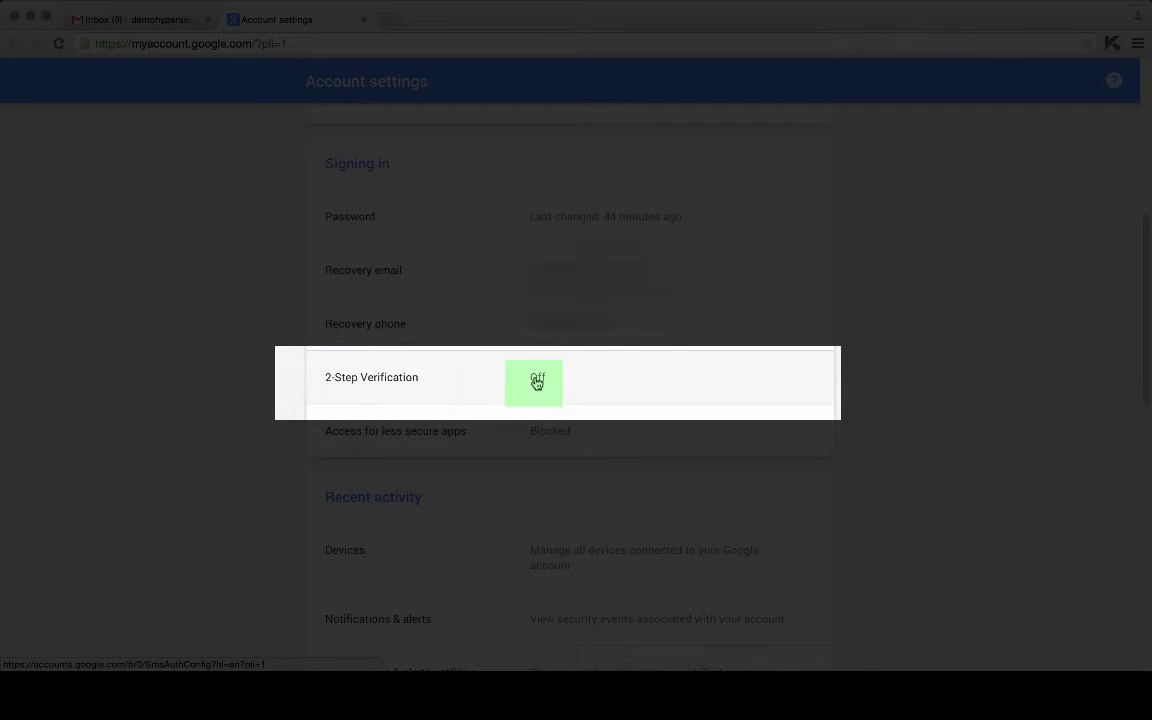
click(420, 384)
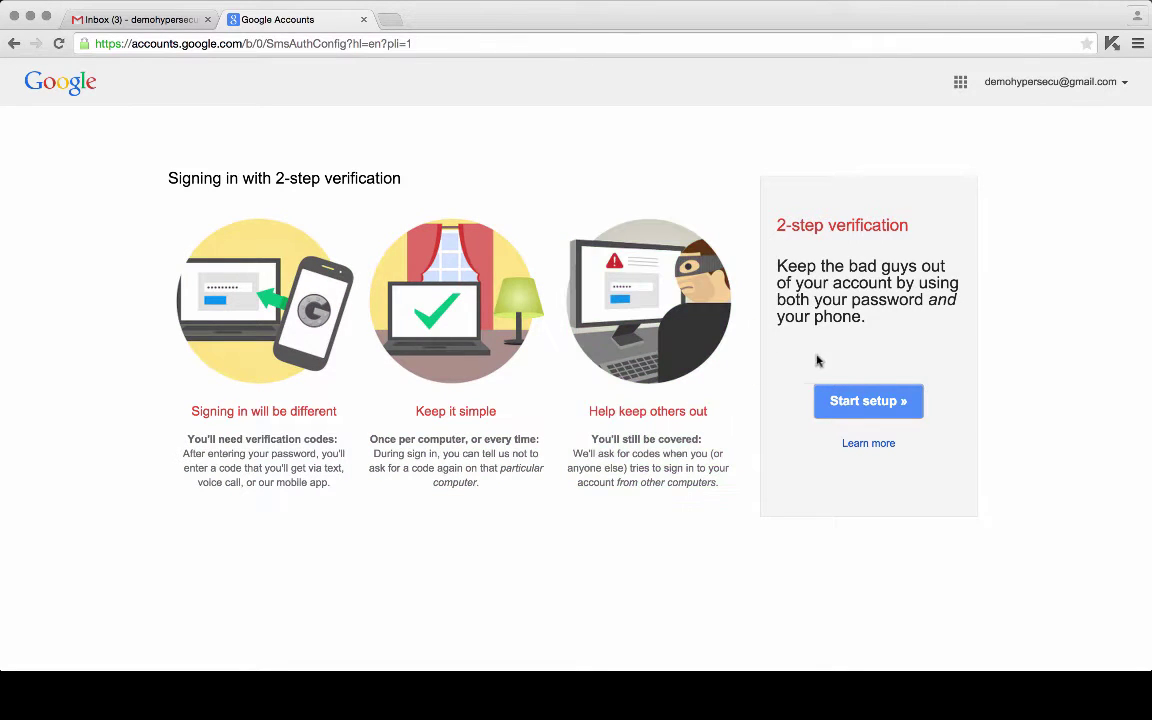
- Start 2-Step Verification setup and send the verification code by text message
click(860, 404)
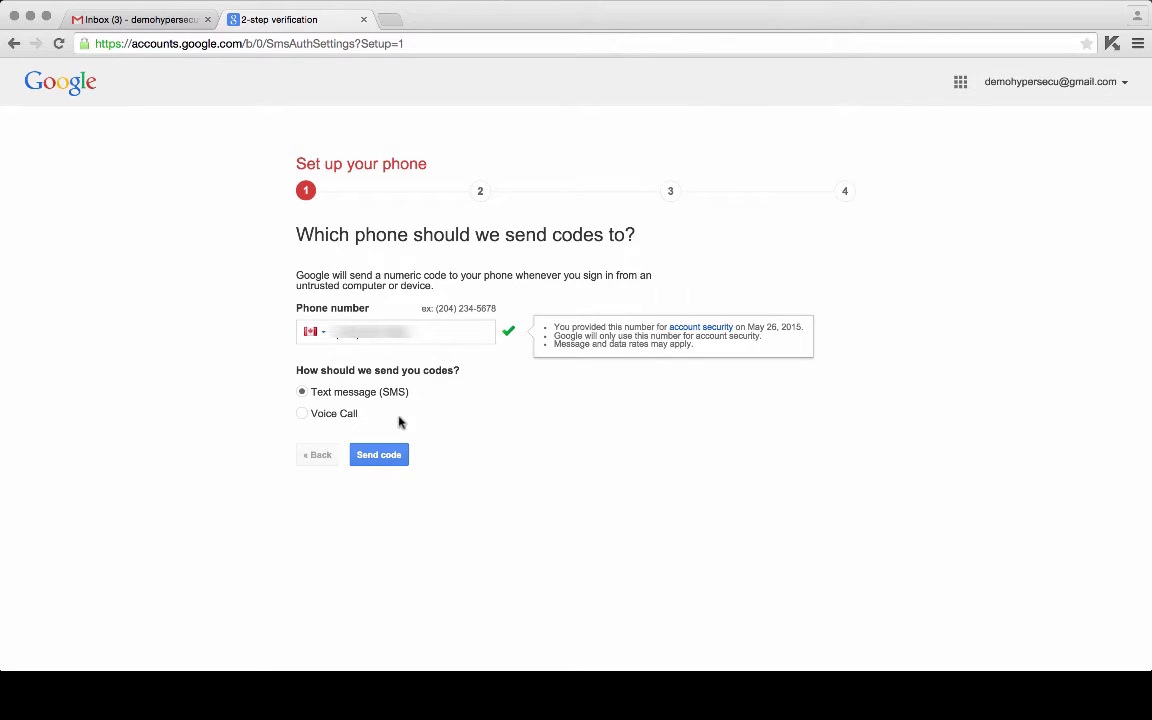
click(382, 460)
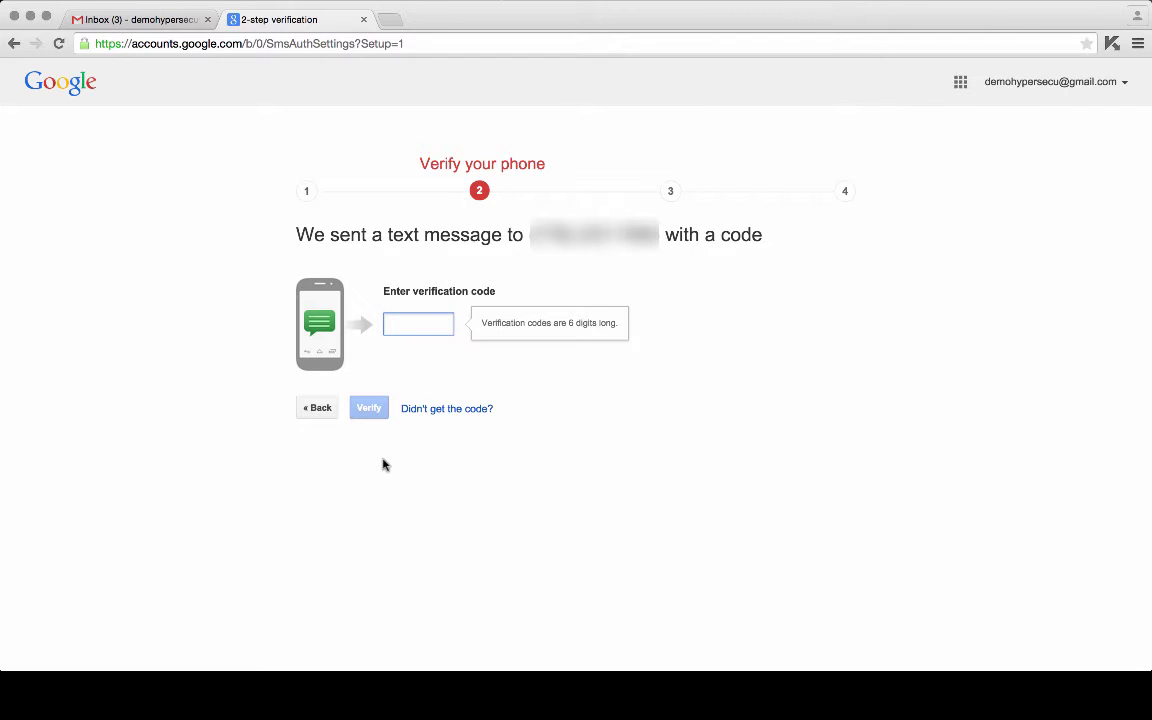
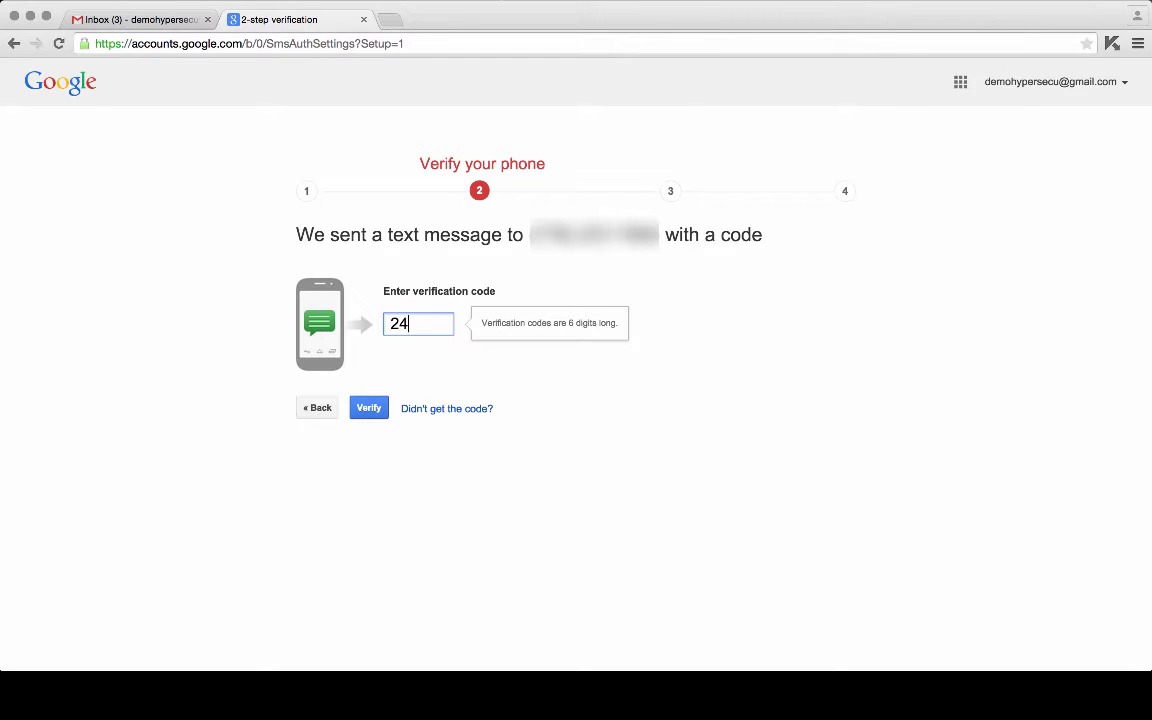
click(372, 409)
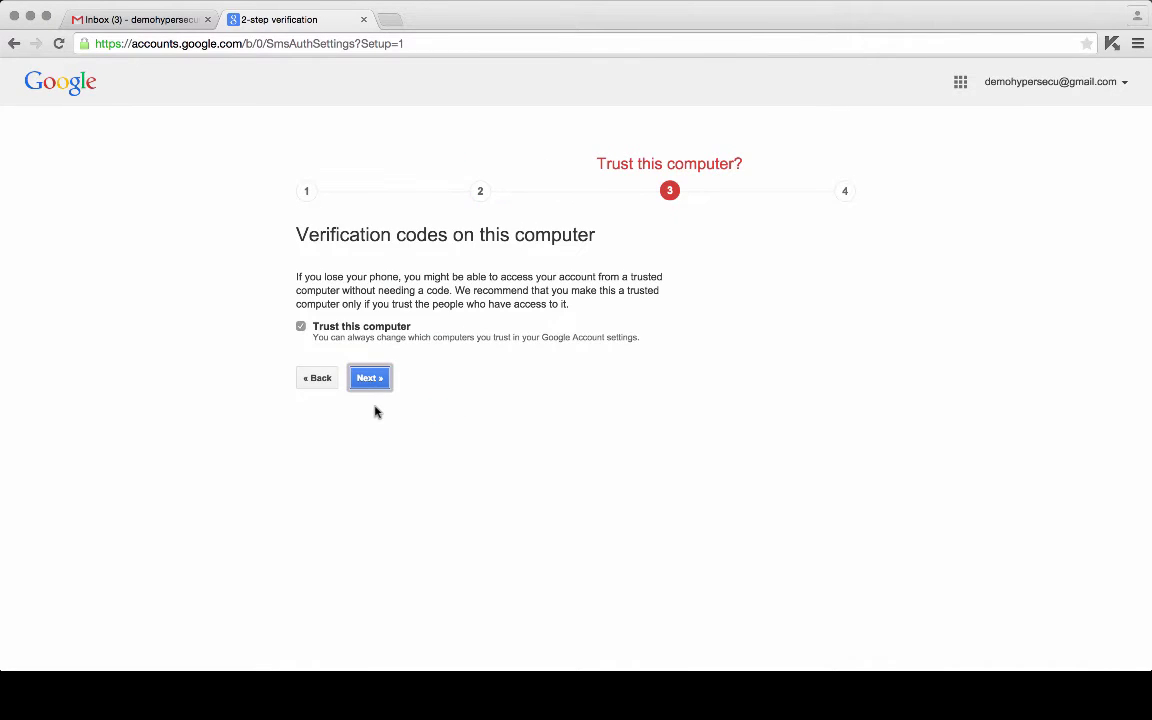
click(303, 330)
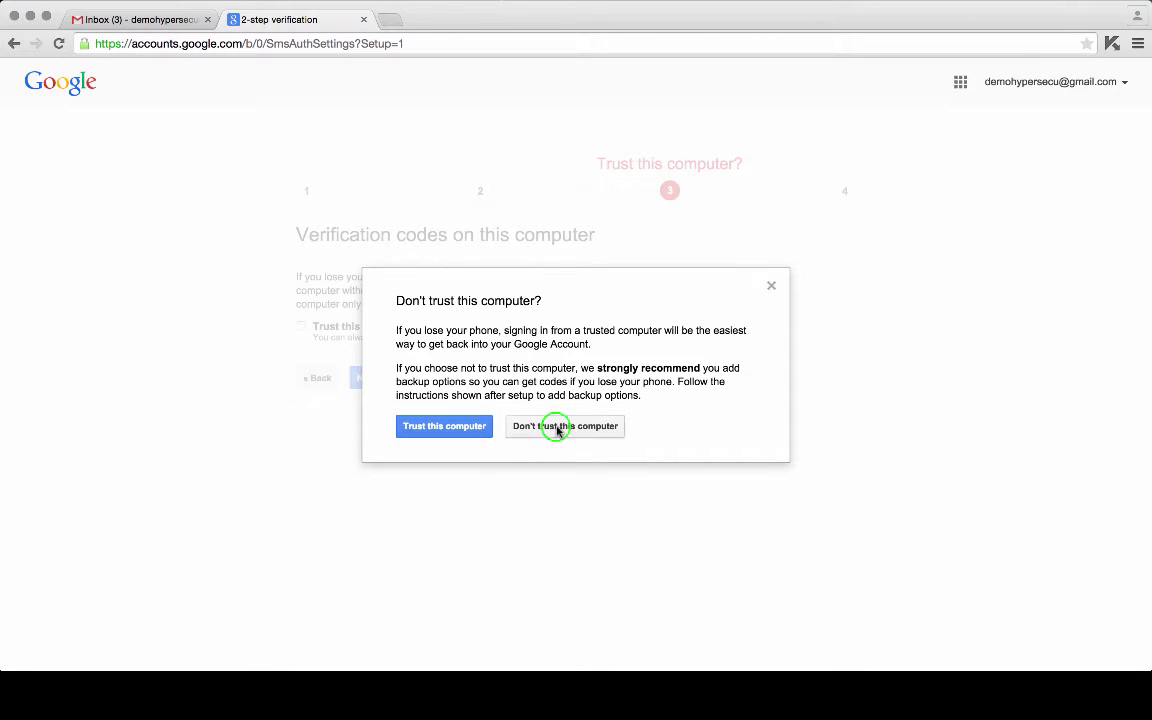
click(560, 427)
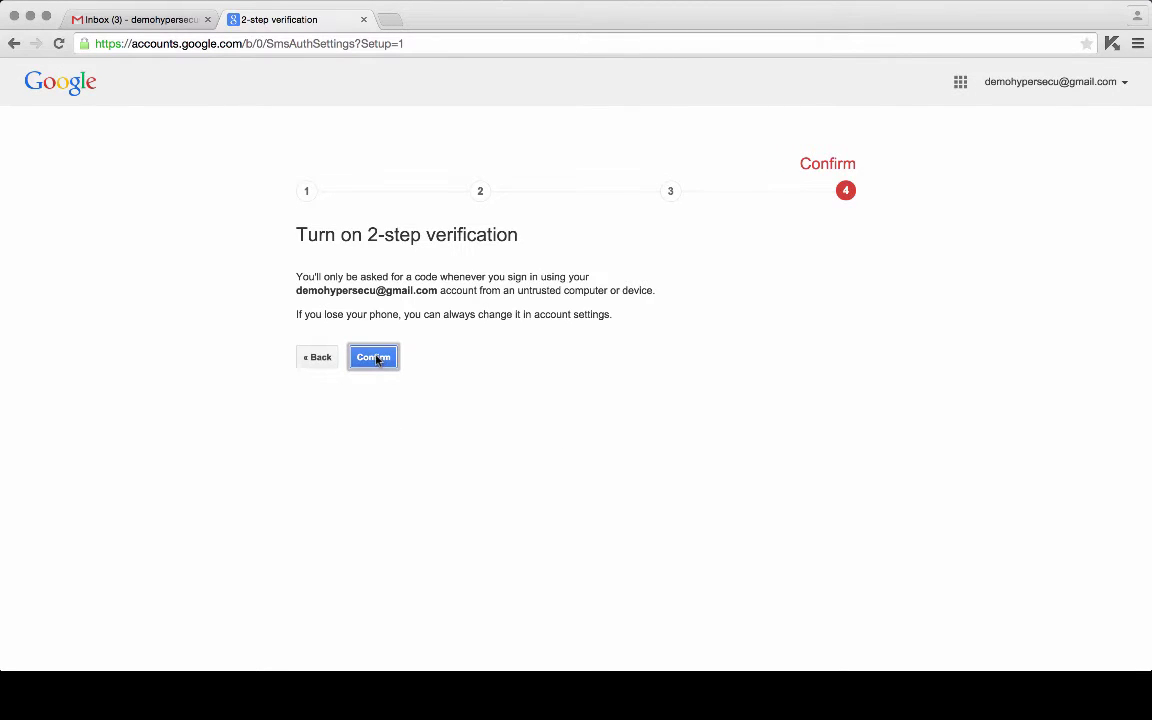
click(374, 358)
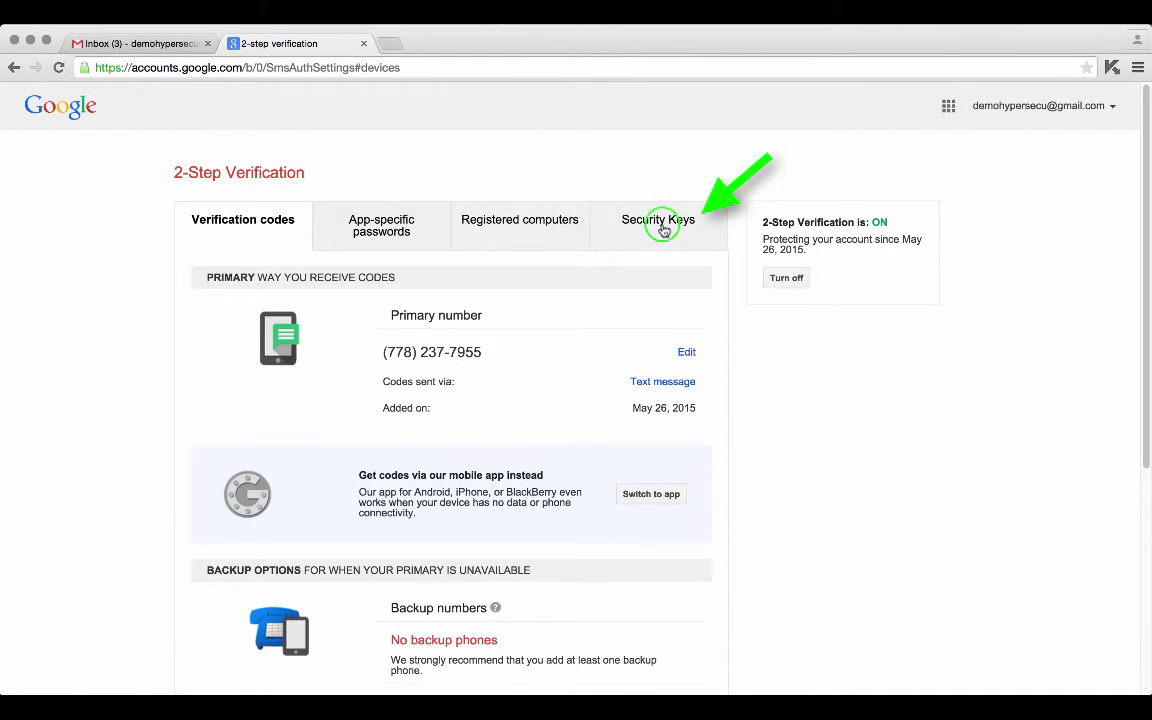
- Open the Security Keys tab and its Manage page, showing no keys registered
click(663, 230)
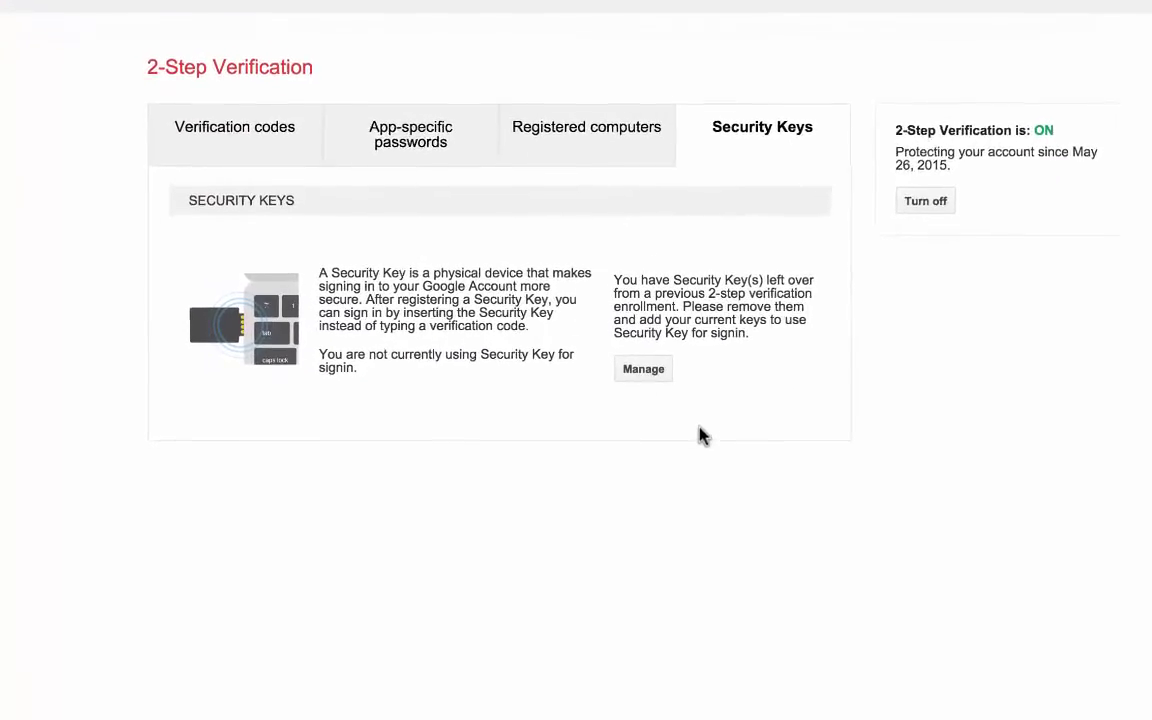
click(665, 367)
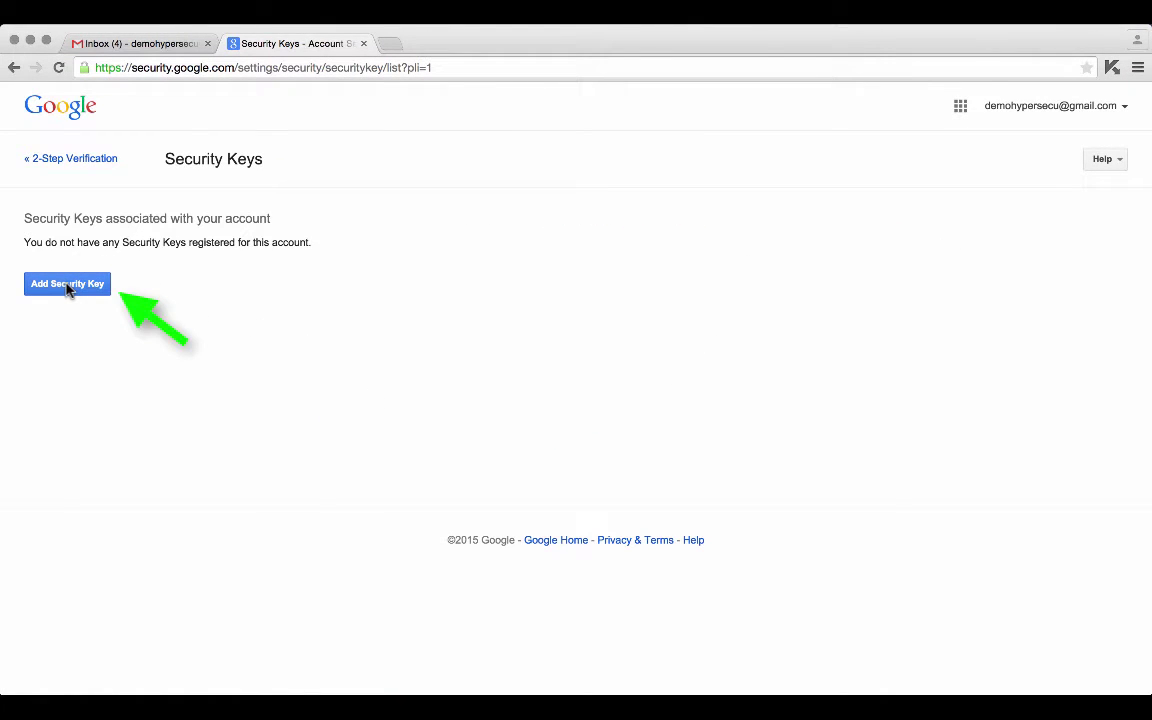
- Register the first HyperFIDO security key so it's listed as added from Chrome on Mac
click(68, 287)
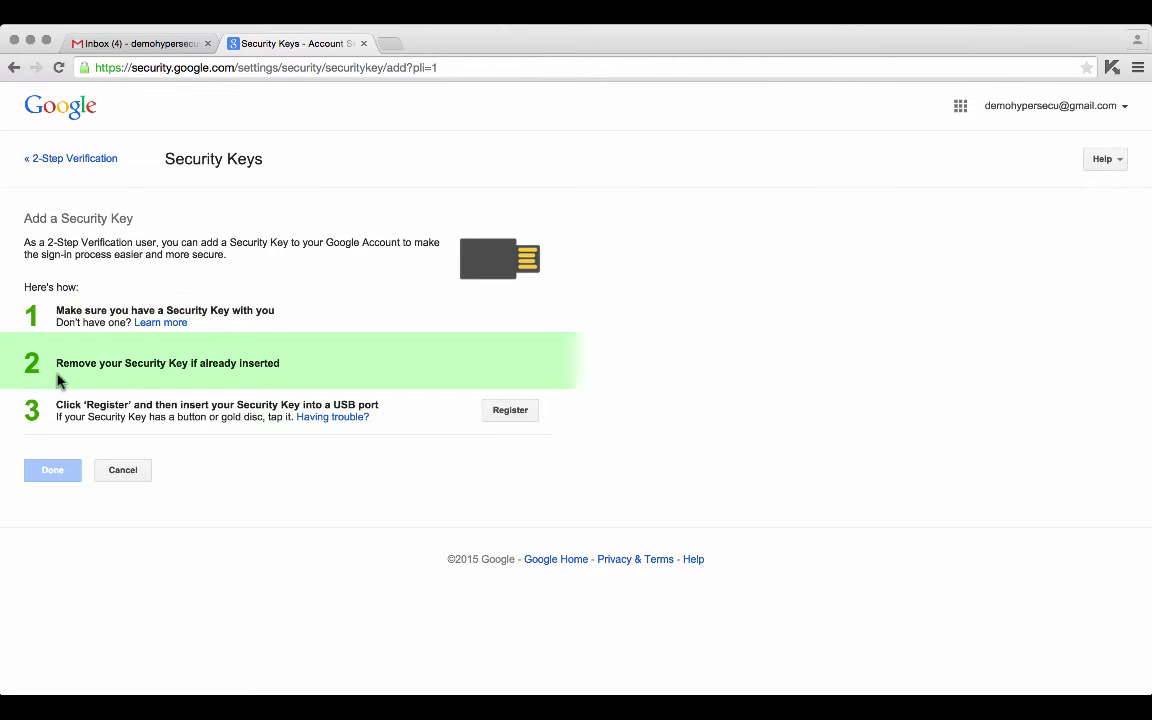
click(510, 412)
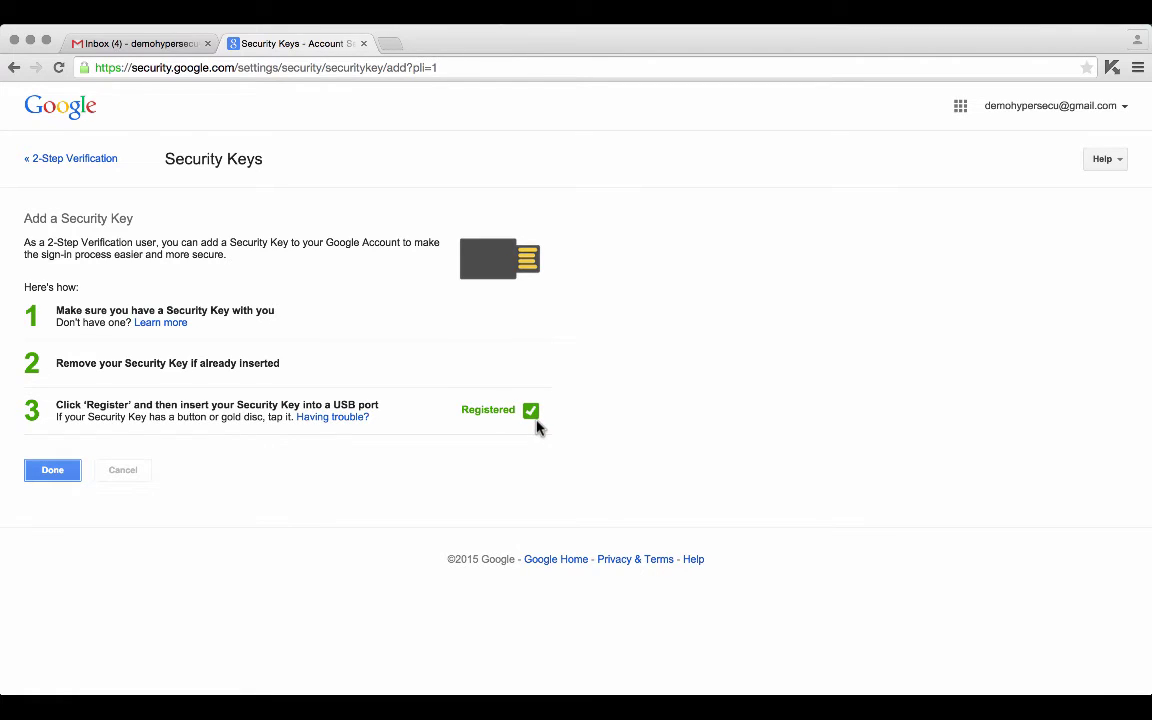
click(52, 470)
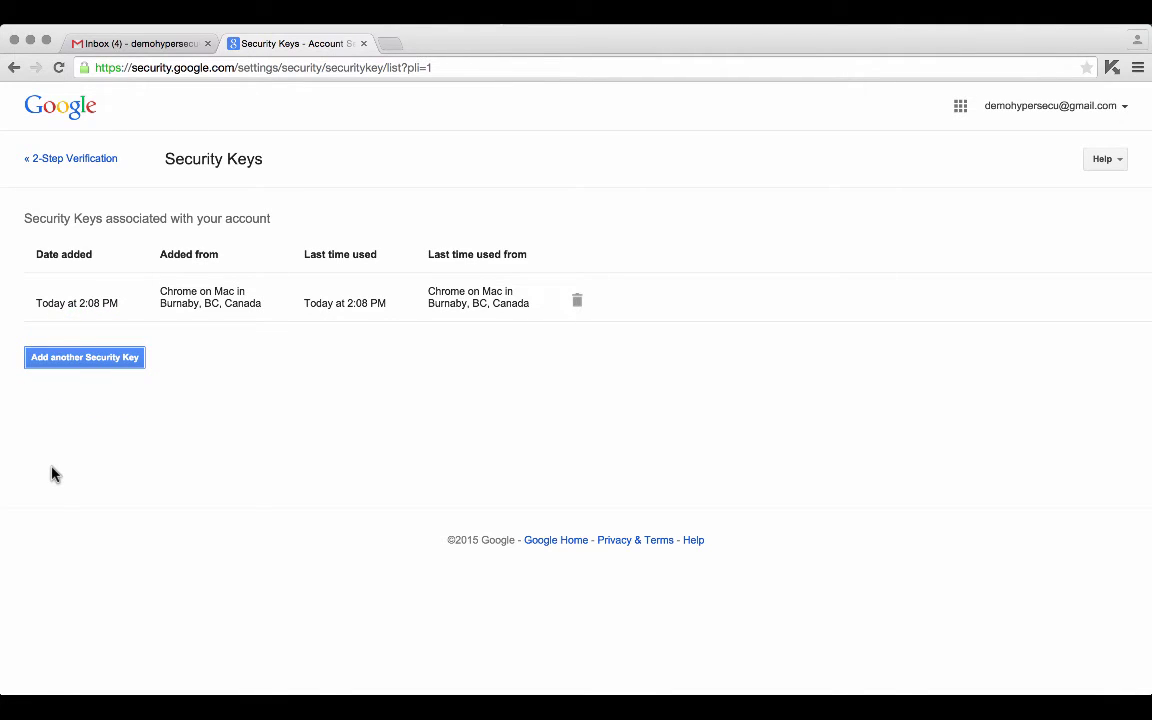
- Register a second security key and return to the 2-Step Verification overview
click(112, 358)
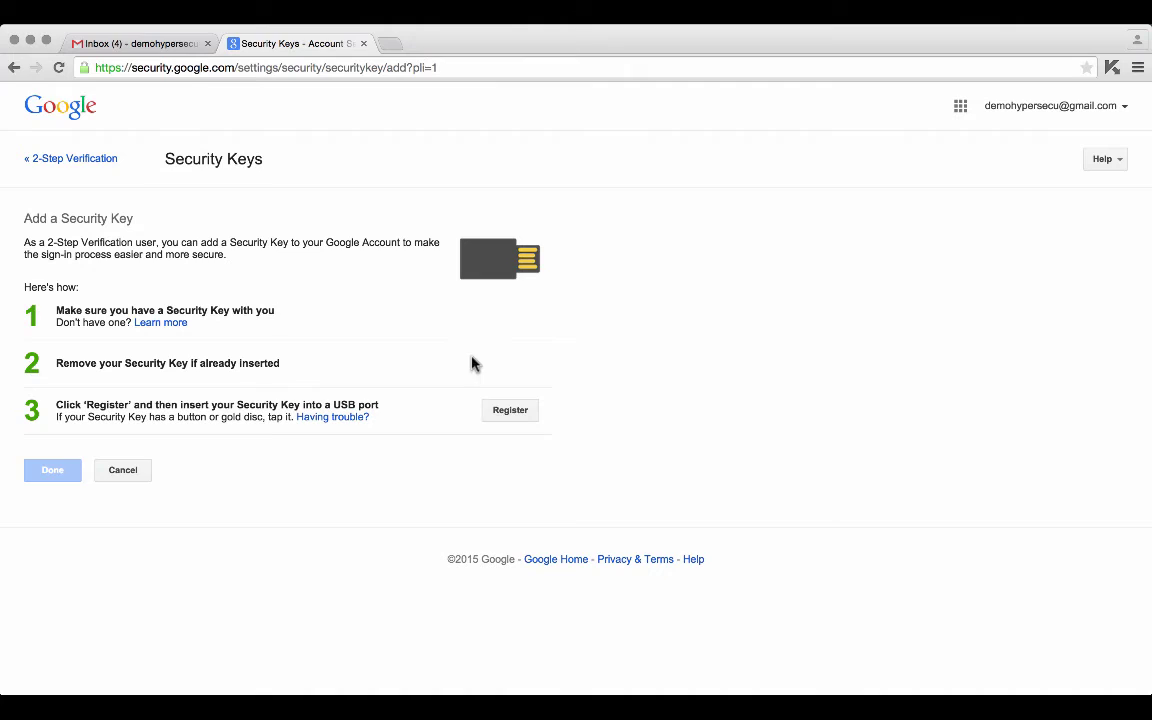
click(507, 412)
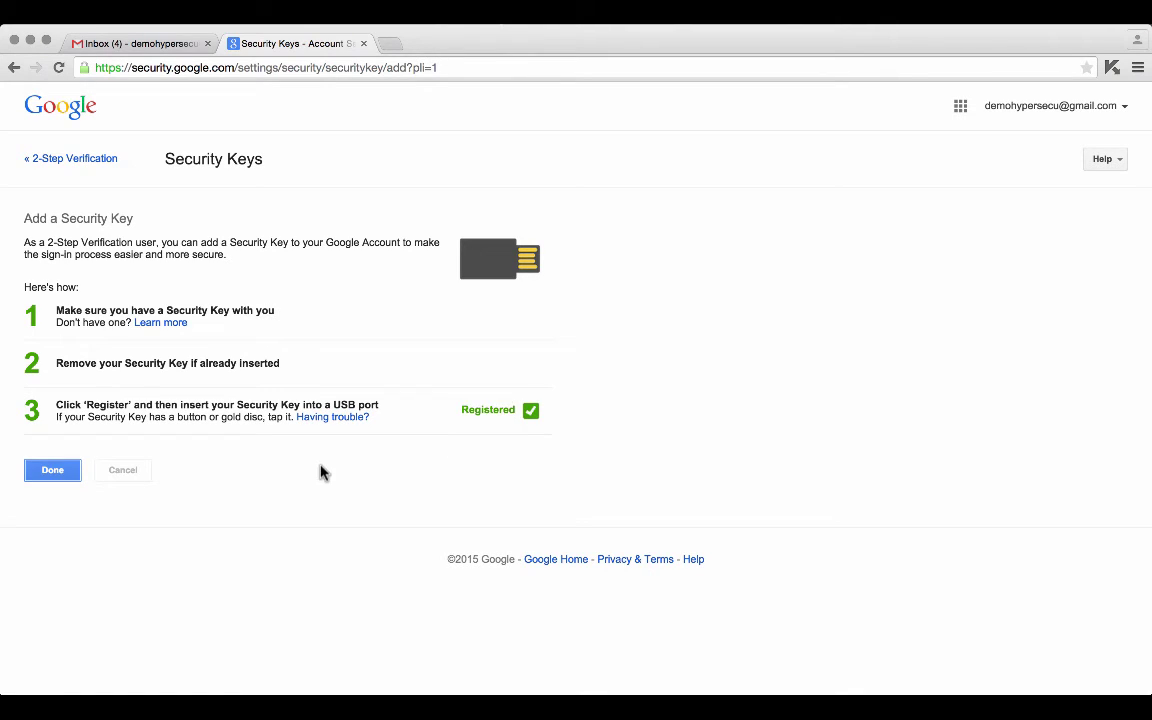
click(55, 470)
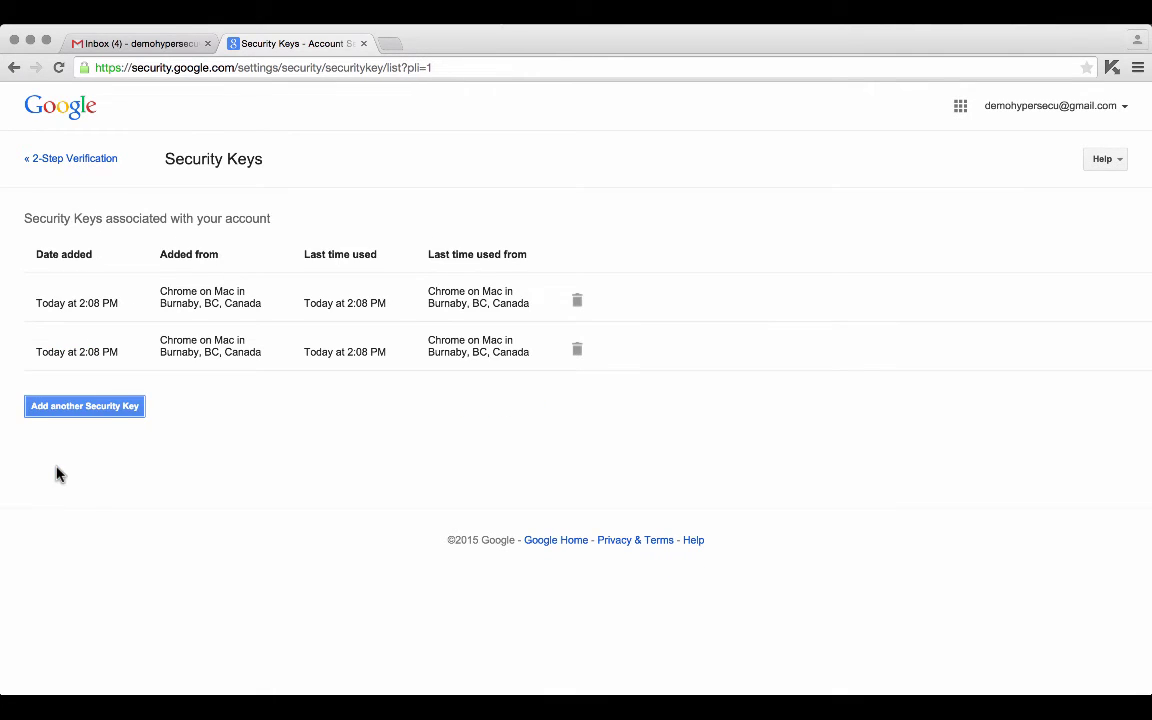
click(80, 165)
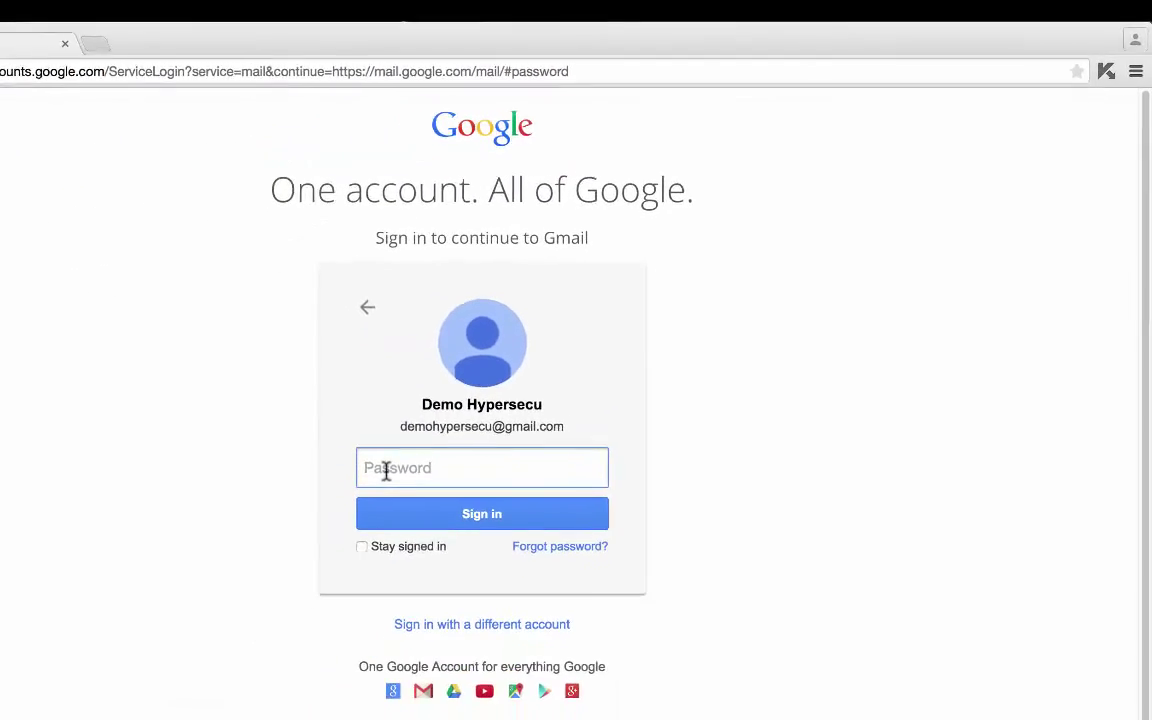
- Sign back into Gmail with the password plus the security key, reaching the inbox
text(********)
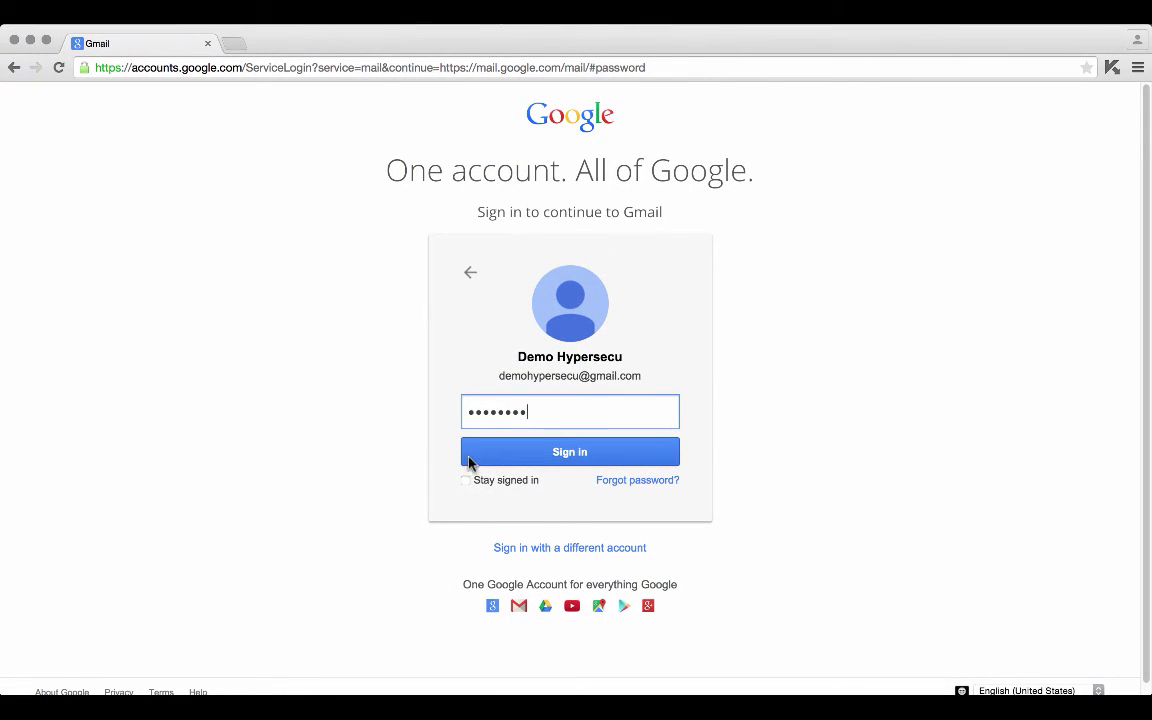
click(576, 456)
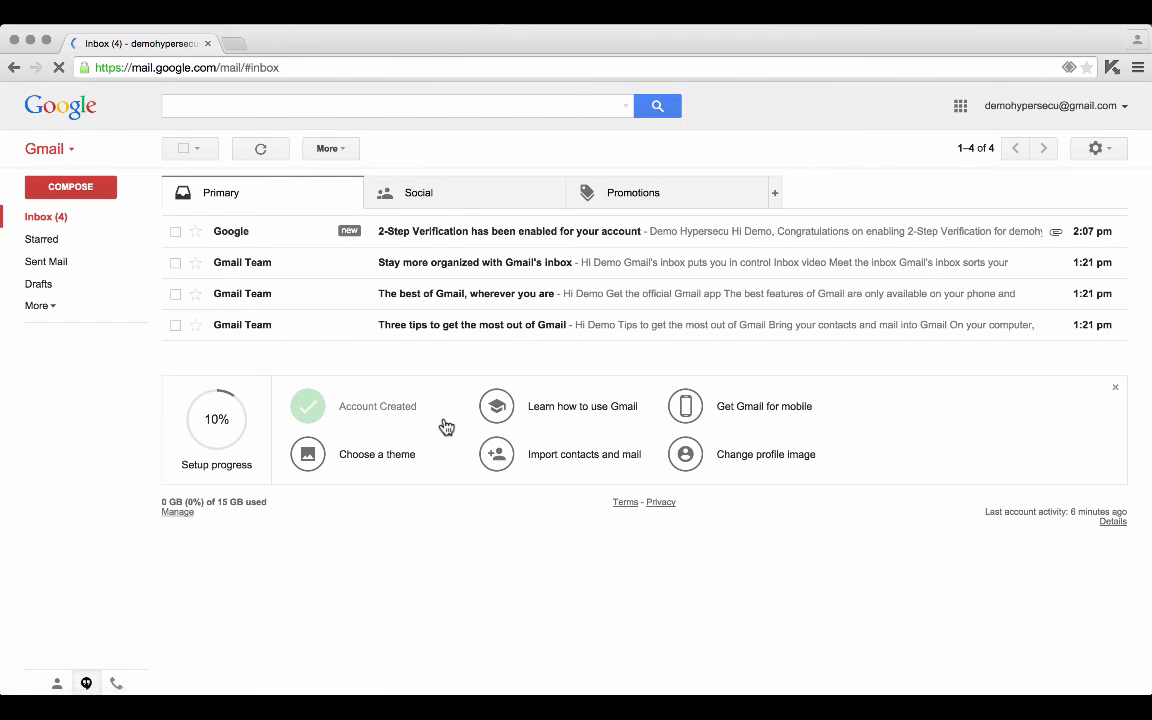
drag(640, 245, 533, 249)
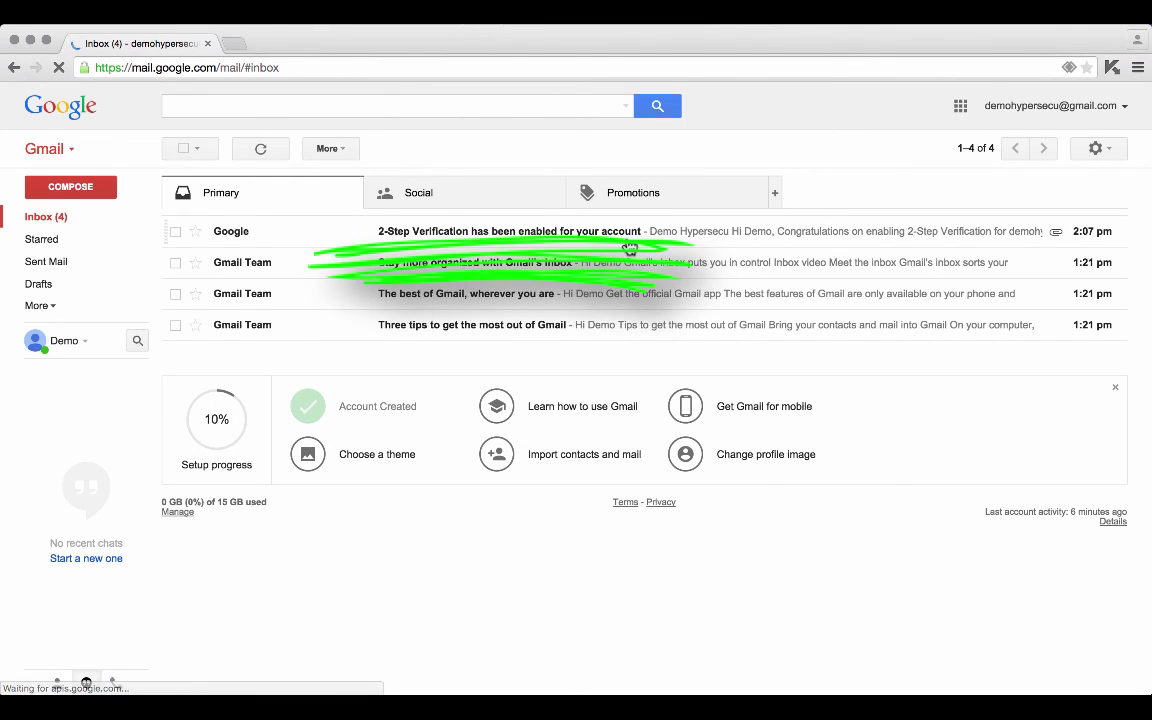